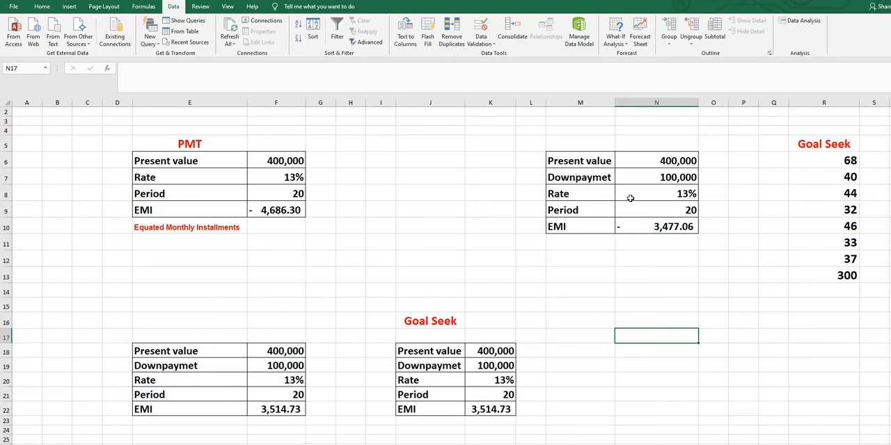
# - Run Goal Seek to bring the EMI in K22 to 3000 by changing the down payment in K19, and undo the result
pyautogui.click(487, 410)
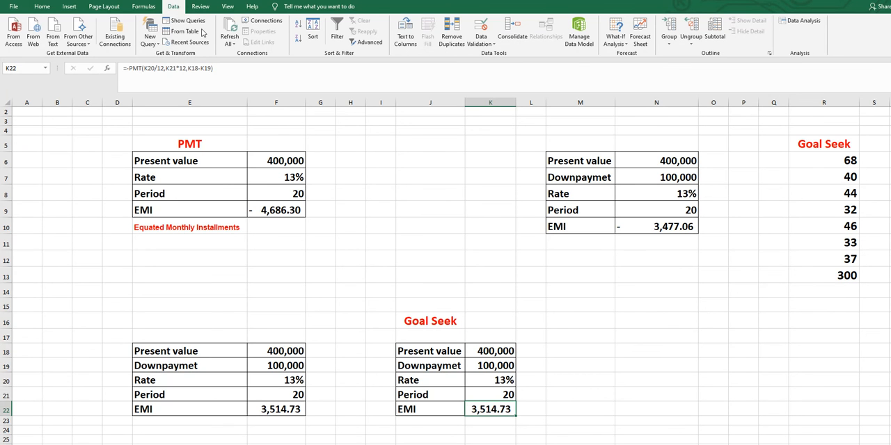
pyautogui.click(617, 28)
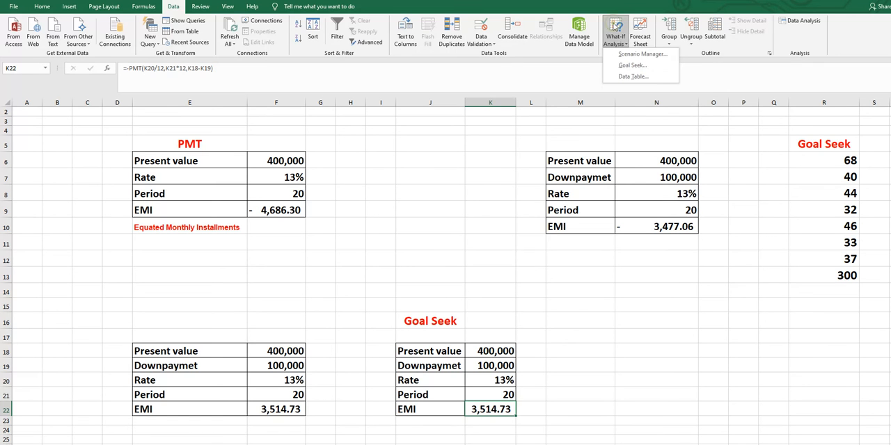
pyautogui.click(632, 65)
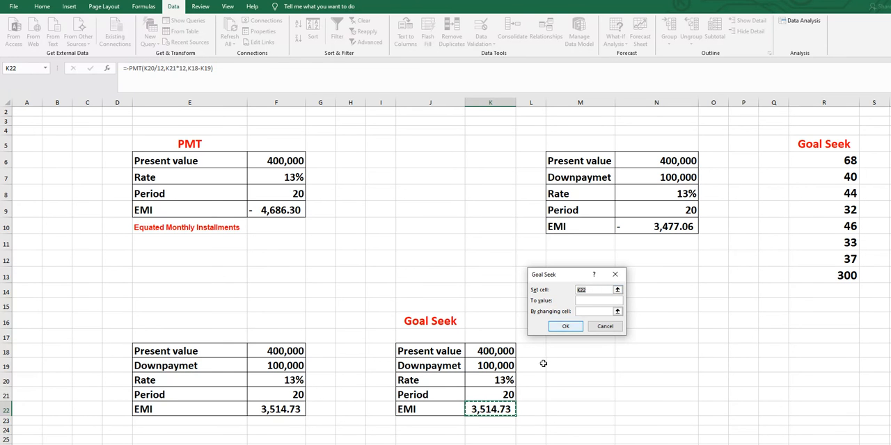
pyautogui.click(586, 300)
pyautogui.write('3000')
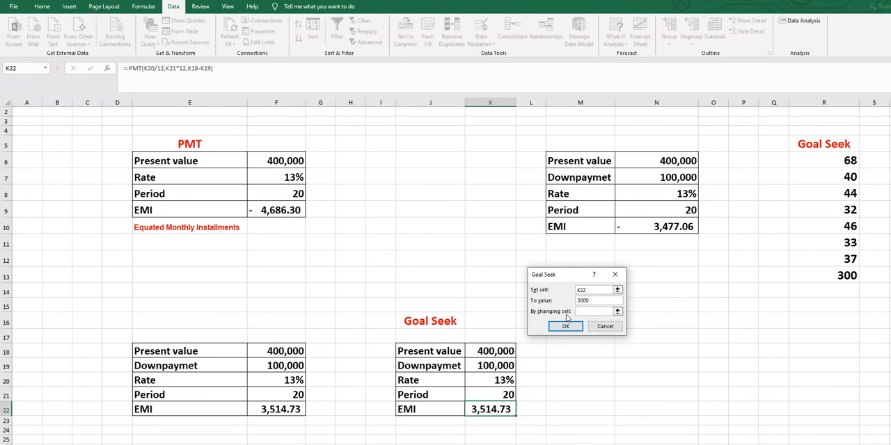
pyautogui.click(482, 366)
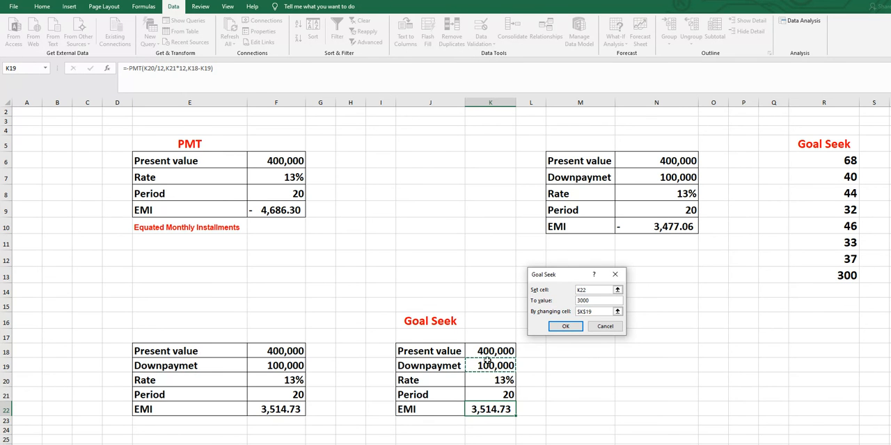
pyautogui.click(573, 330)
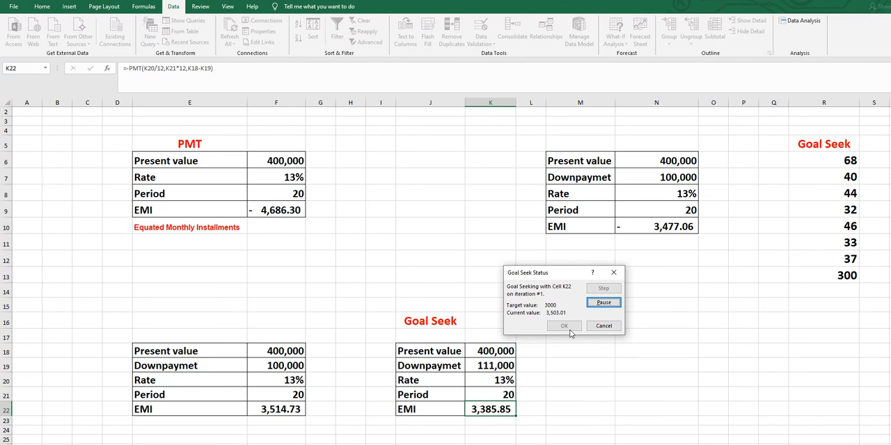
pyautogui.click(564, 327)
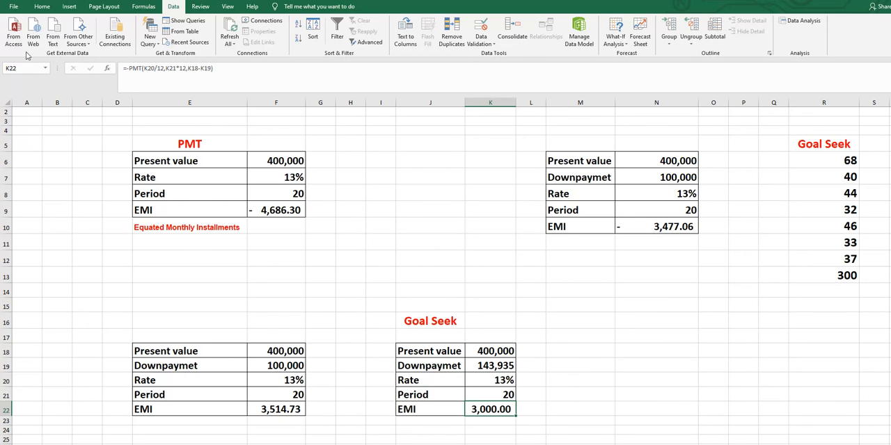
pyautogui.hotkey('ctrl', 'z')
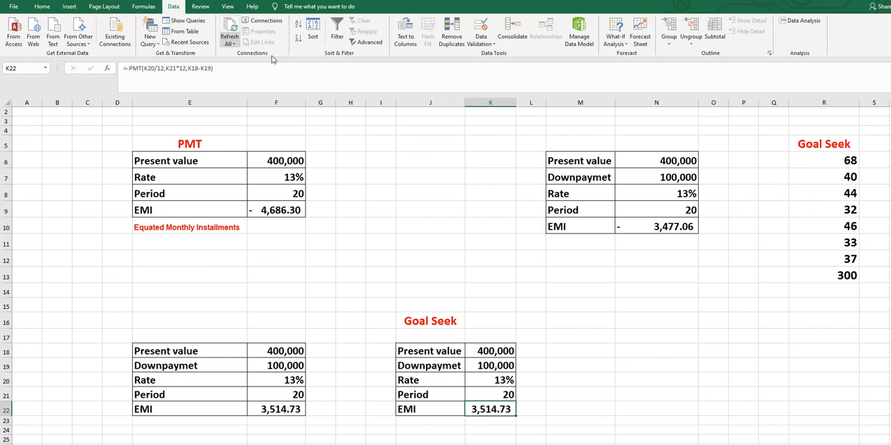
# - Run Goal Seek to bring the EMI in K22 to 3000 by changing the present value in K18, and undo the result
pyautogui.click(612, 26)
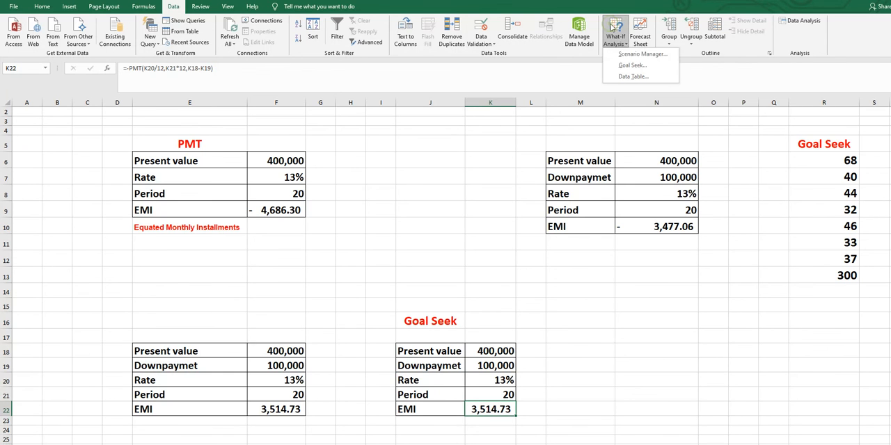
pyautogui.click(632, 65)
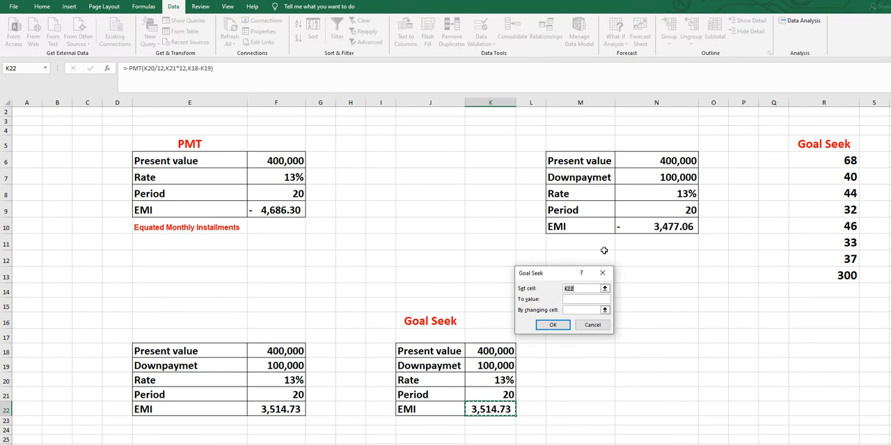
pyautogui.click(575, 298)
pyautogui.write('3000')
pyautogui.click(586, 309)
pyautogui.click(489, 352)
pyautogui.click(553, 325)
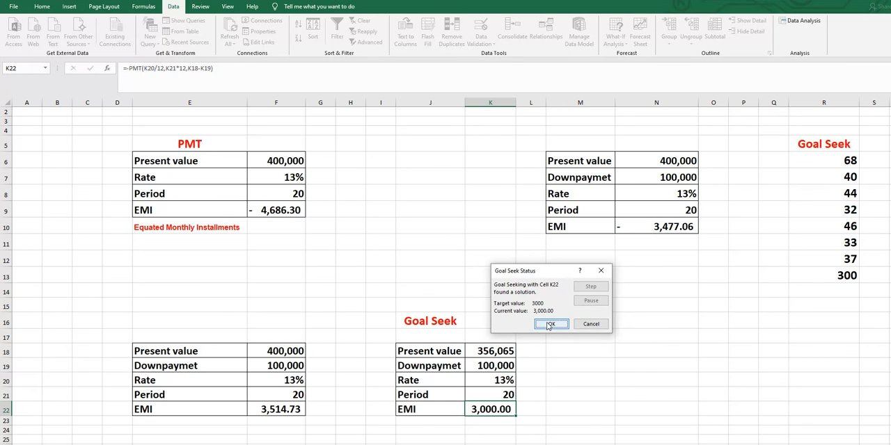
pyautogui.click(549, 325)
pyautogui.click(662, 362)
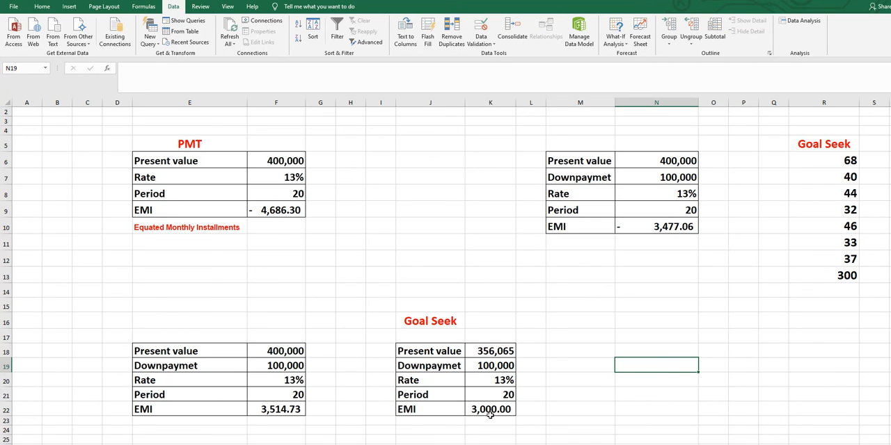
pyautogui.hotkey('ctrl', 'z')
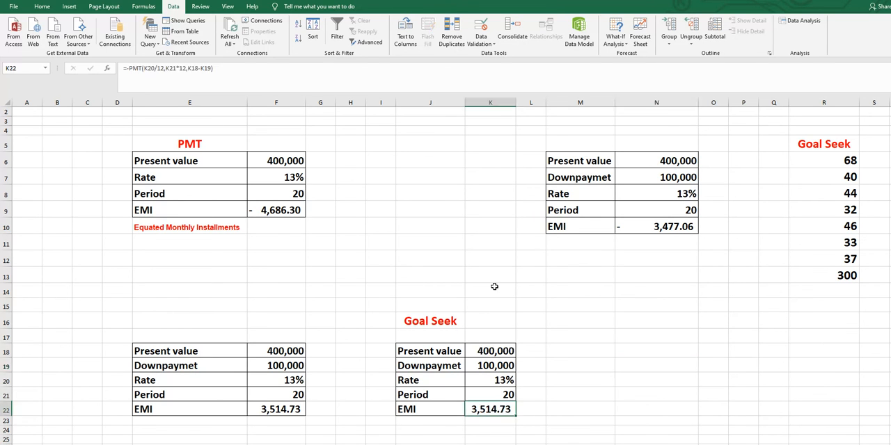
# - Use Goal Seek to bring the EMI in K22 to 3000 by changing the interest rate in K20, keeping the solution
pyautogui.click(510, 382)
pyautogui.click(511, 408)
pyautogui.click(616, 28)
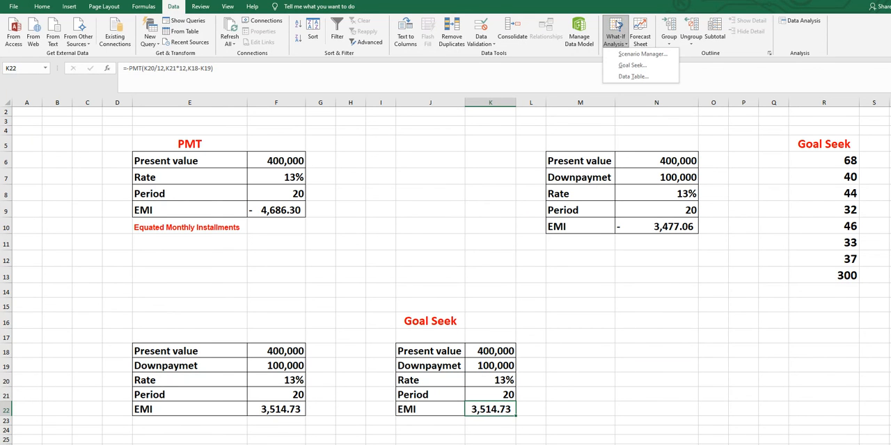
pyautogui.click(632, 65)
pyautogui.click(564, 297)
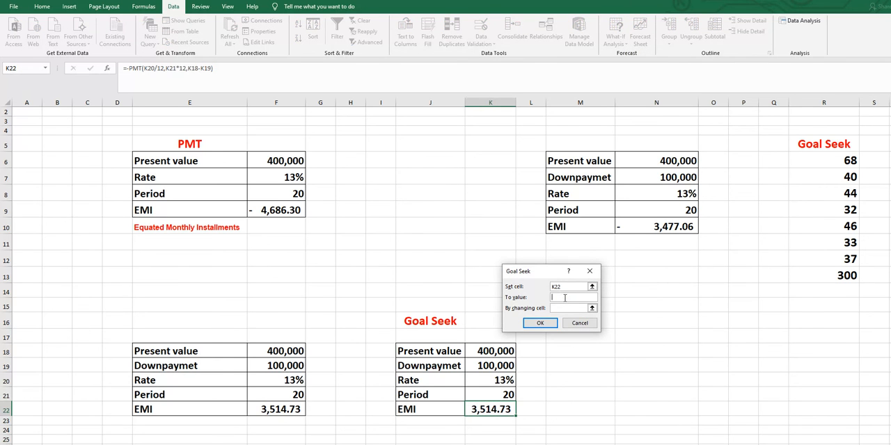
pyautogui.write('3000')
pyautogui.click(563, 307)
pyautogui.click(503, 381)
pyautogui.click(540, 323)
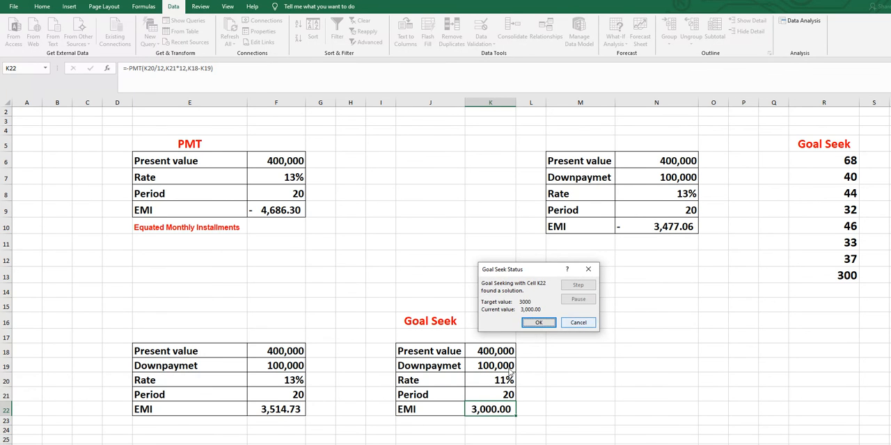
pyautogui.click(537, 324)
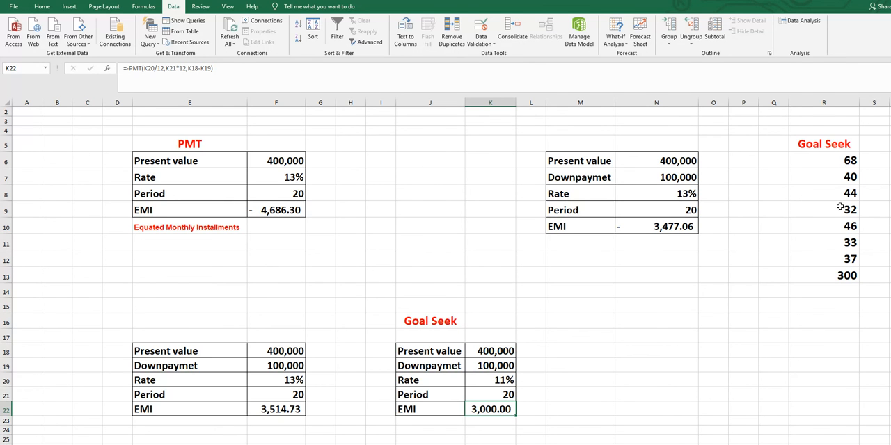
# - Use Goal Seek to bring the sum in R13 to 500 by changing the number in R9, keeping the solution
pyautogui.click(840, 276)
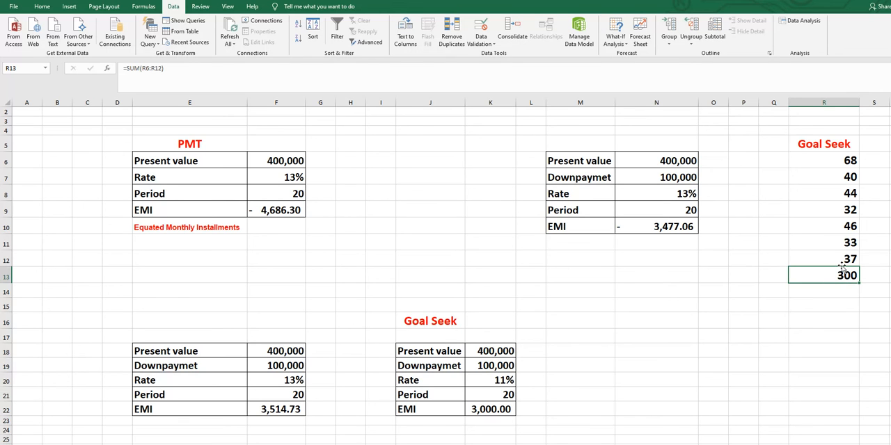
pyautogui.click(824, 206)
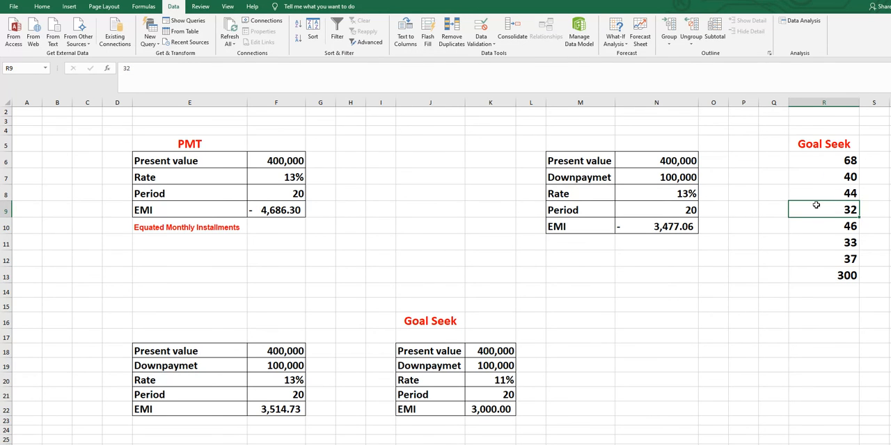
pyautogui.click(840, 276)
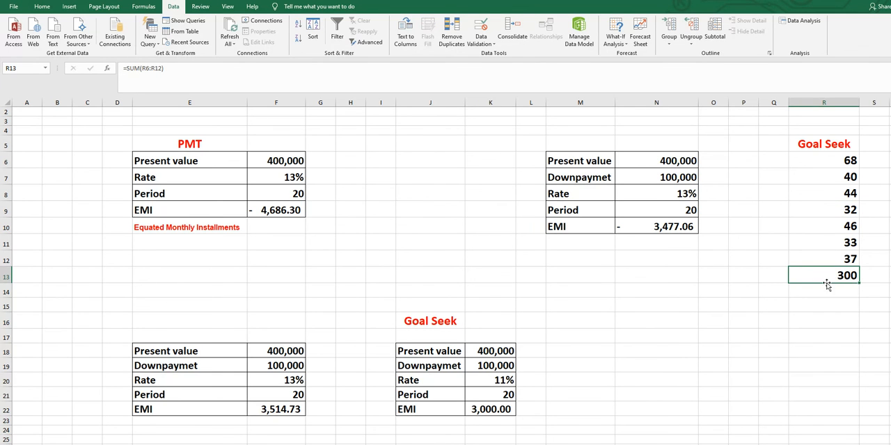
pyautogui.click(615, 28)
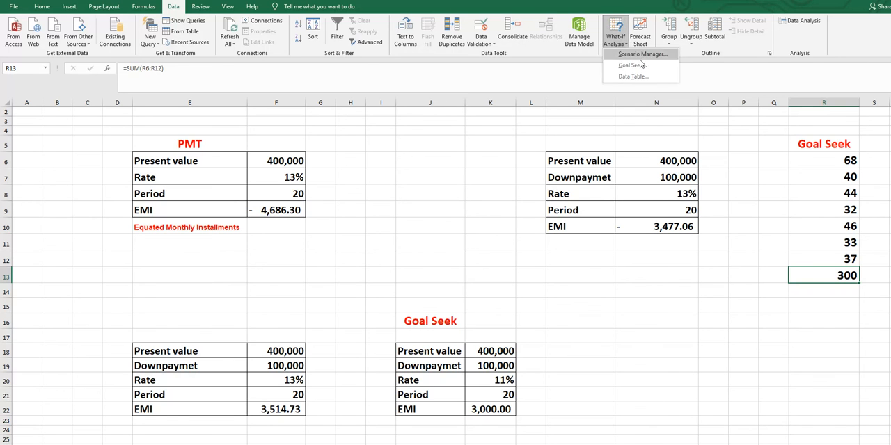
pyautogui.click(639, 68)
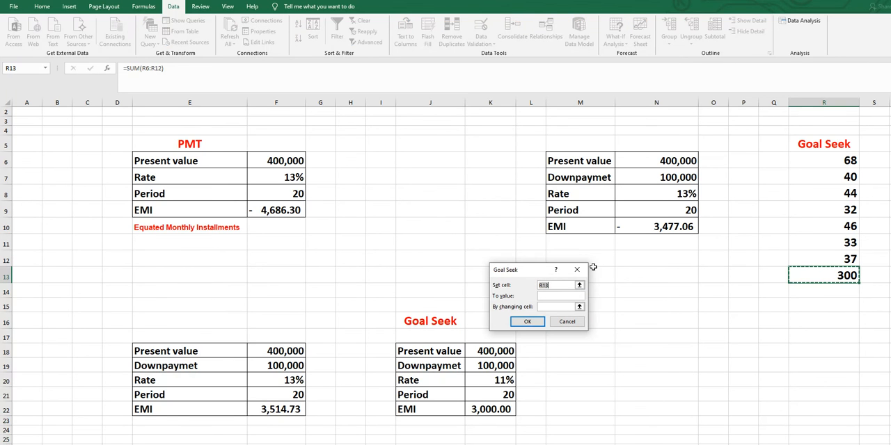
pyautogui.click(567, 295)
pyautogui.write('500')
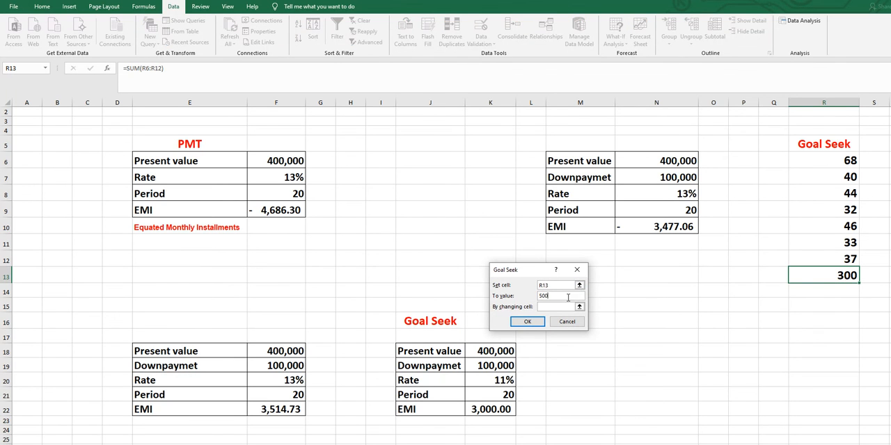
pyautogui.click(565, 307)
pyautogui.click(847, 210)
pyautogui.click(530, 322)
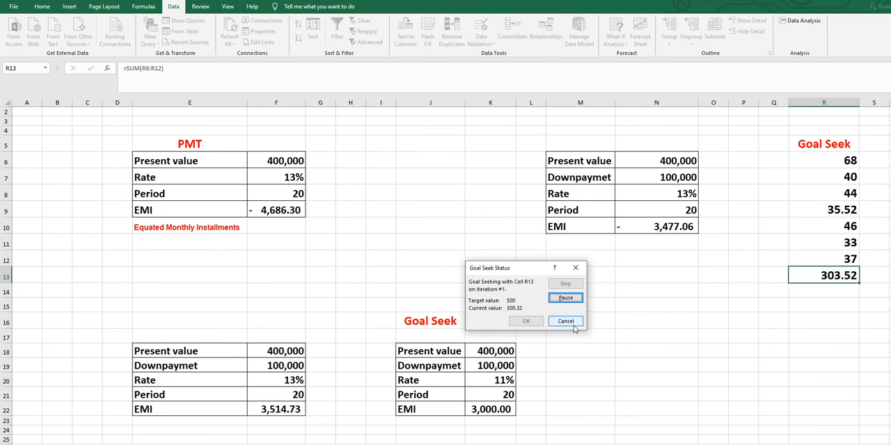
pyautogui.click(525, 323)
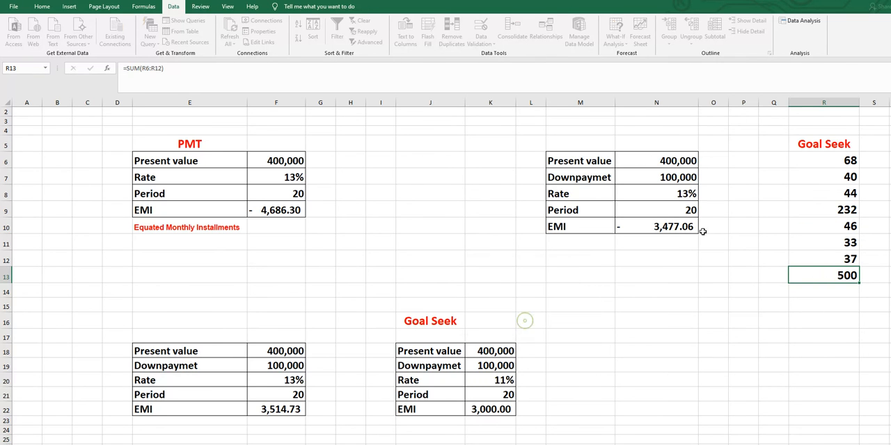